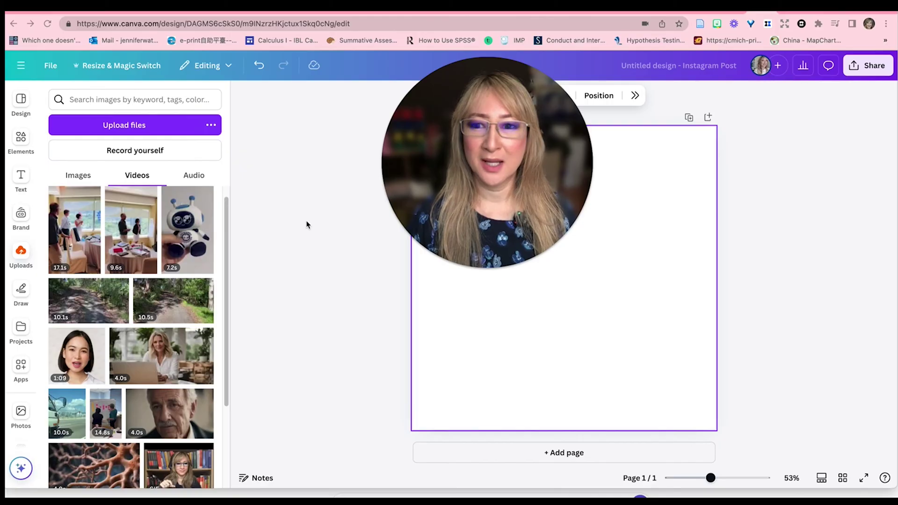
# Start a Record yourself session and set Wireless Microphone RX as the microphone
pyautogui.moveTo(459, 215)
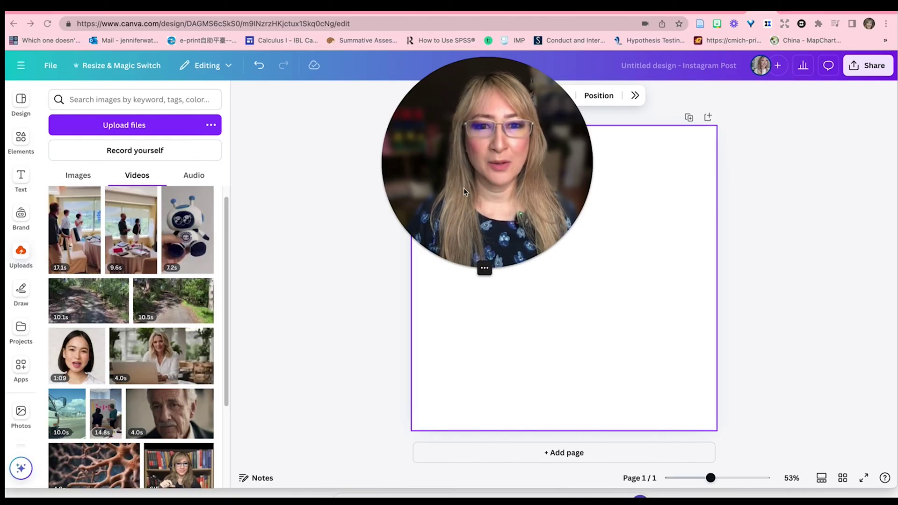
pyautogui.moveTo(465, 191); pyautogui.dragTo(776, 377)
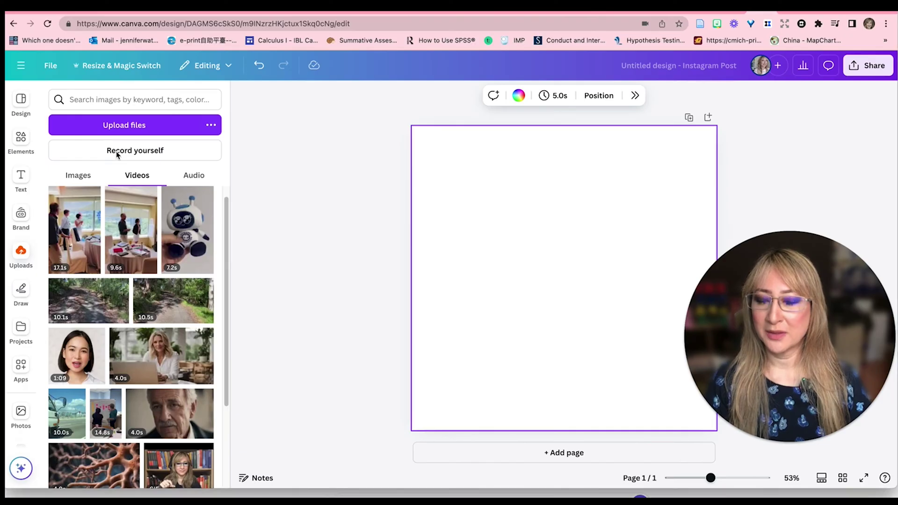
pyautogui.click(137, 152)
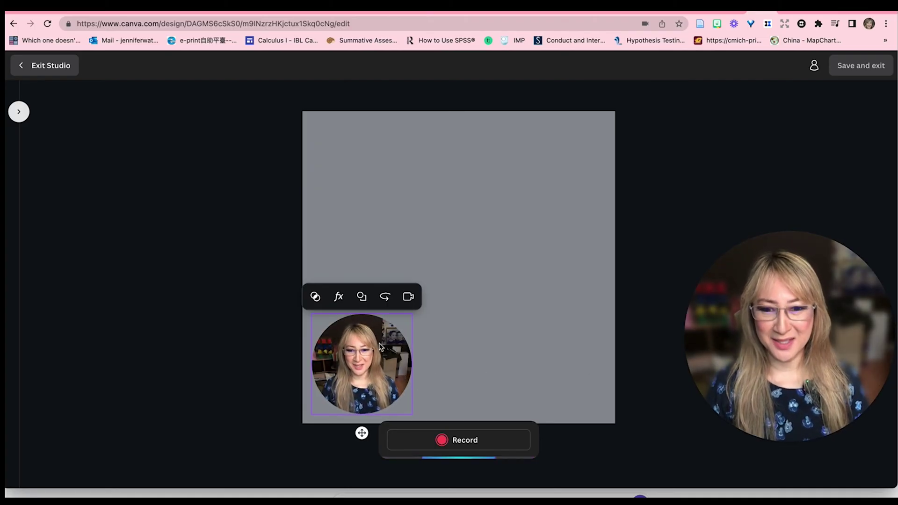
pyautogui.moveTo(830, 341)
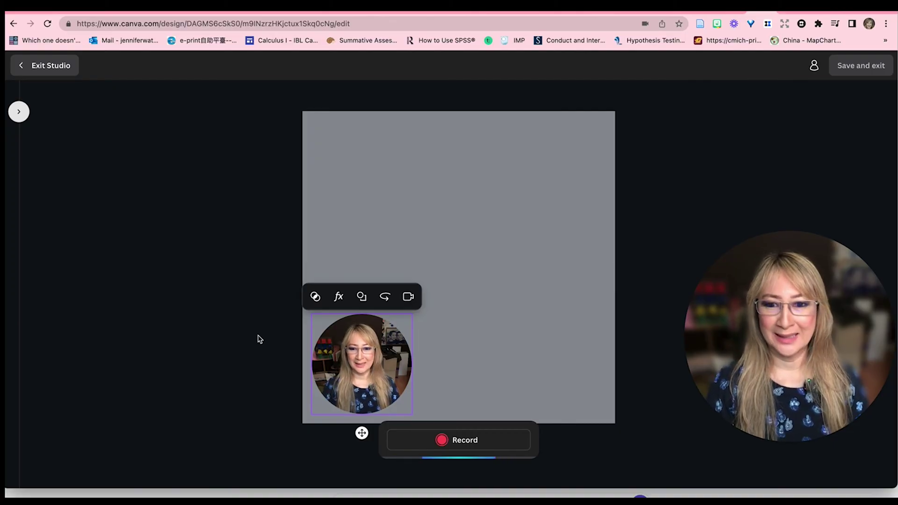
pyautogui.click(811, 69)
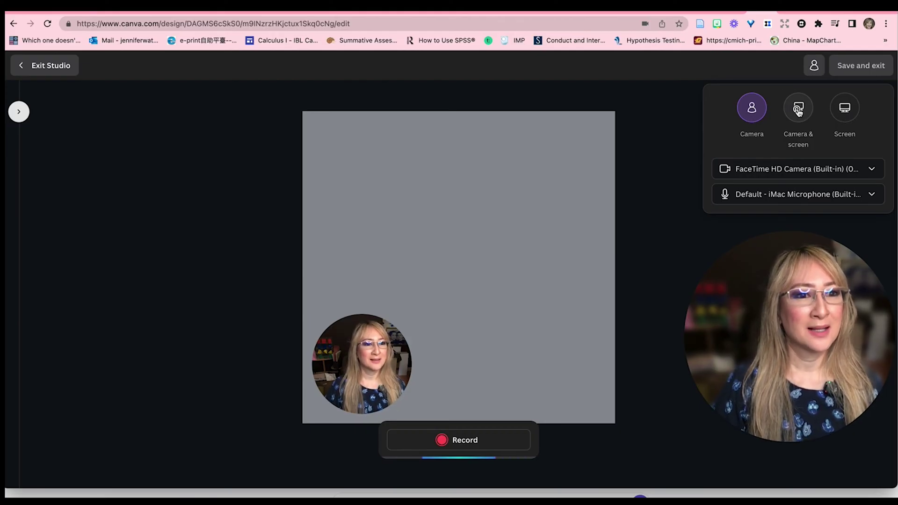
pyautogui.click(744, 193)
pyautogui.moveTo(793, 266); pyautogui.dragTo(93, 243)
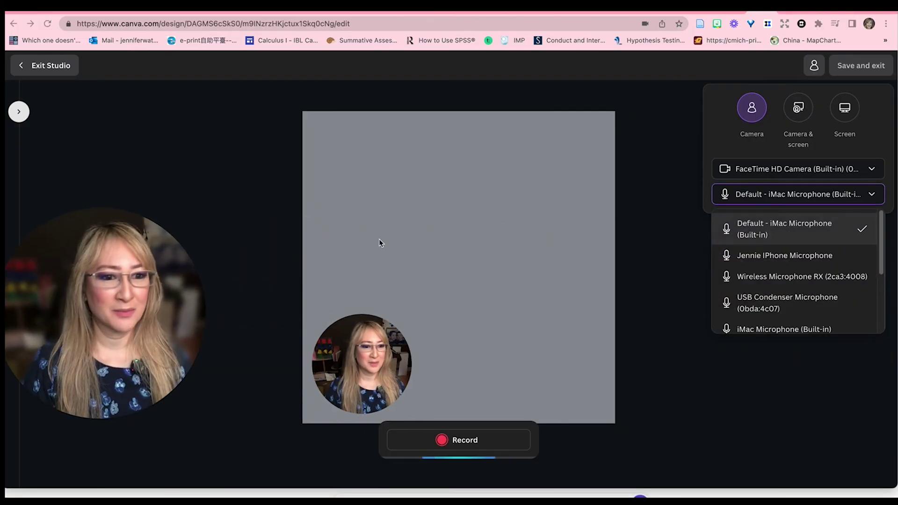
pyautogui.click(772, 278)
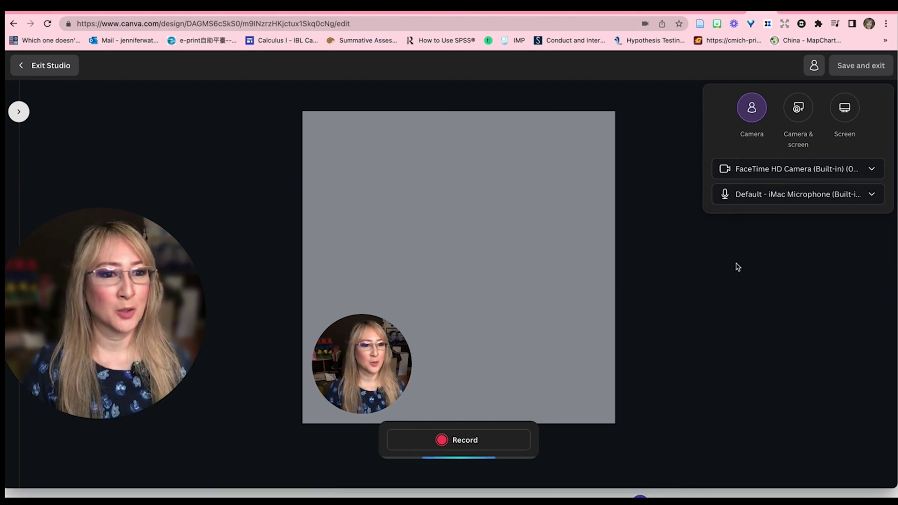
# Switch to Camera & screen mode and share the Dashboard | Padlet browser tab
pyautogui.click(797, 108)
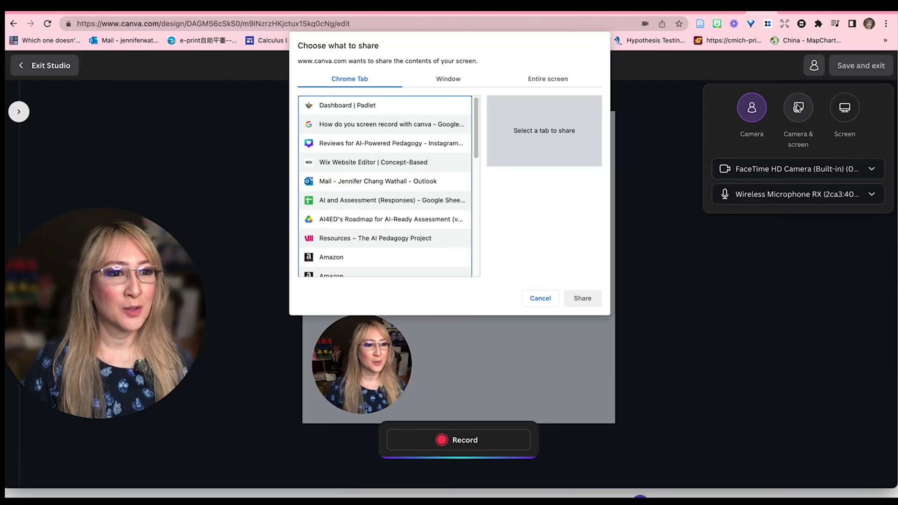
pyautogui.click(337, 105)
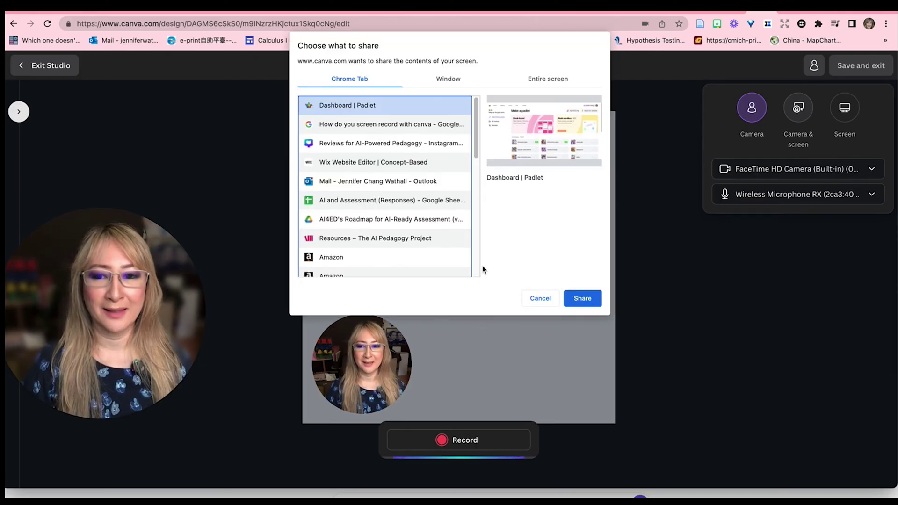
pyautogui.click(242, 266)
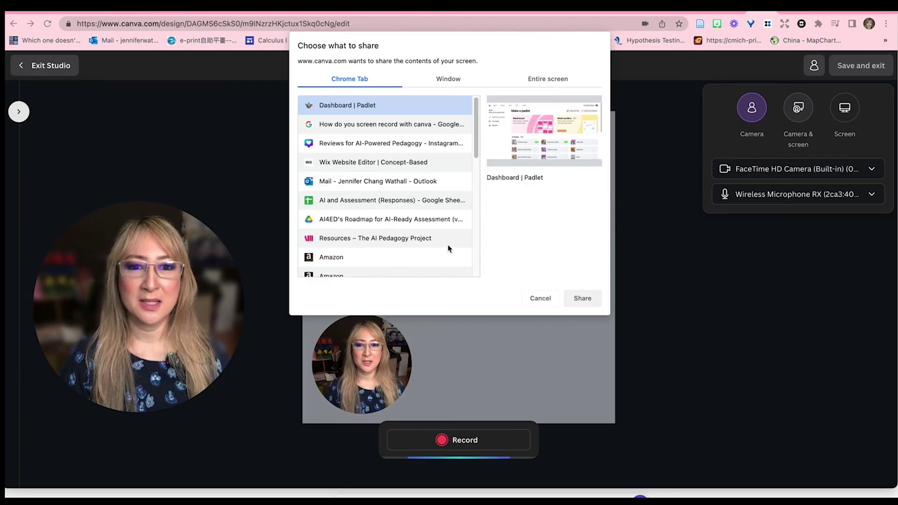
pyautogui.click(585, 300)
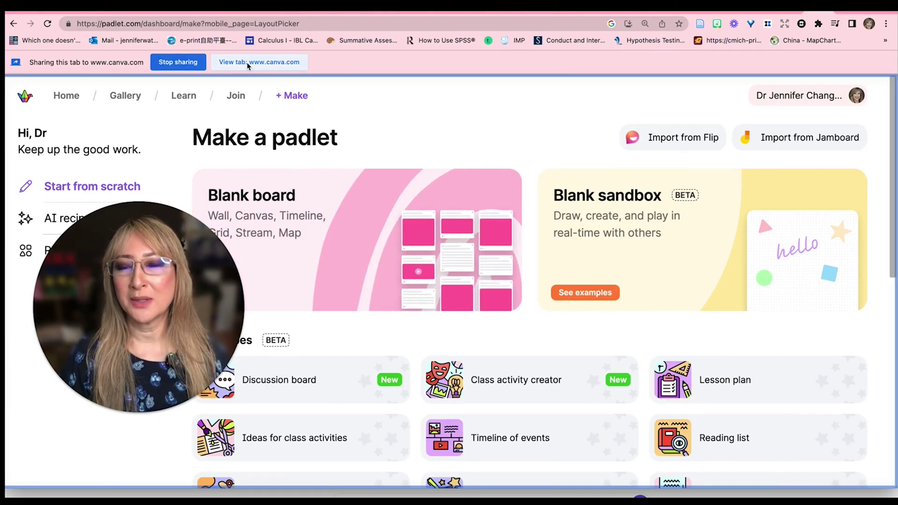
# Start the camera-and-screen recording, then bring the shared padlet.com tab to the front
pyautogui.click(248, 64)
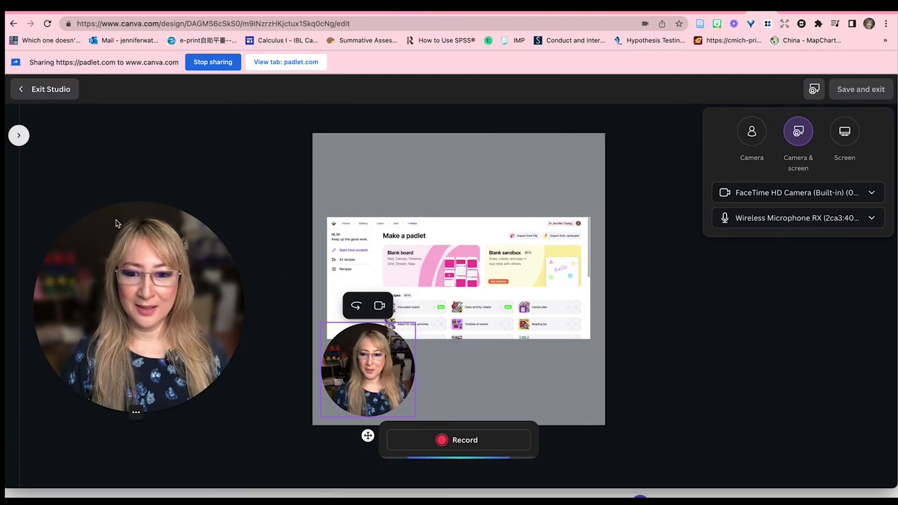
pyautogui.click(444, 440)
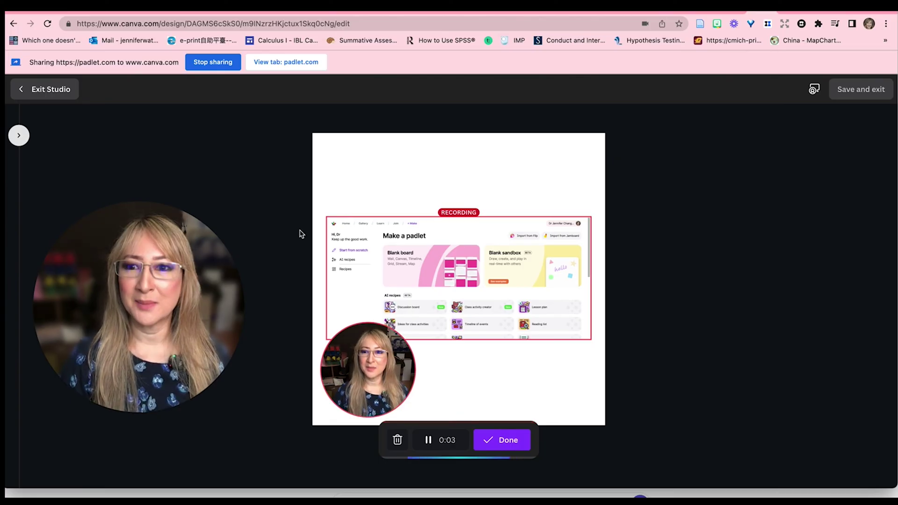
pyautogui.click(283, 69)
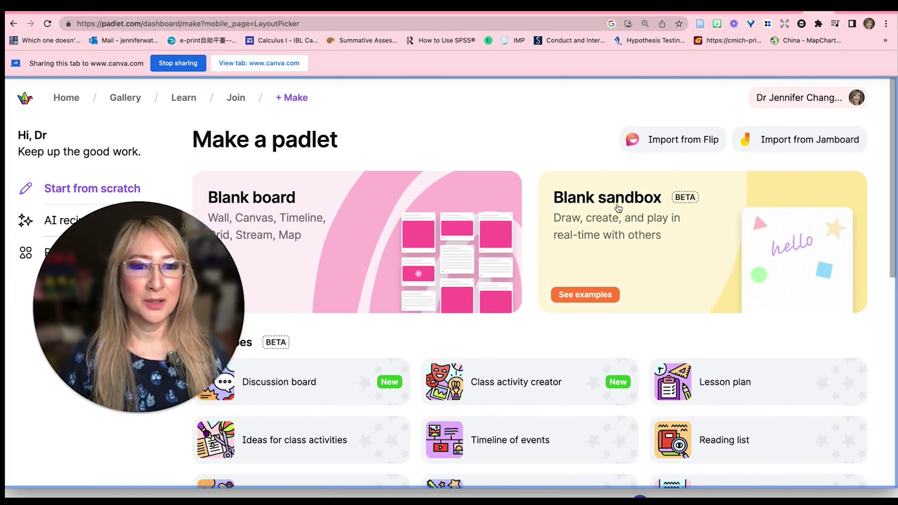
# Create a blank Padlet sandbox and add four green sticky notes
pyautogui.click(617, 207)
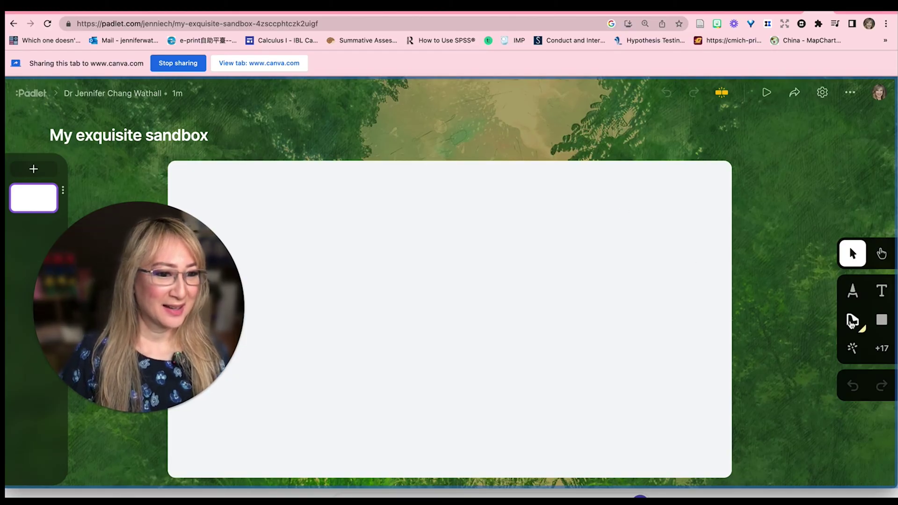
pyautogui.click(852, 320)
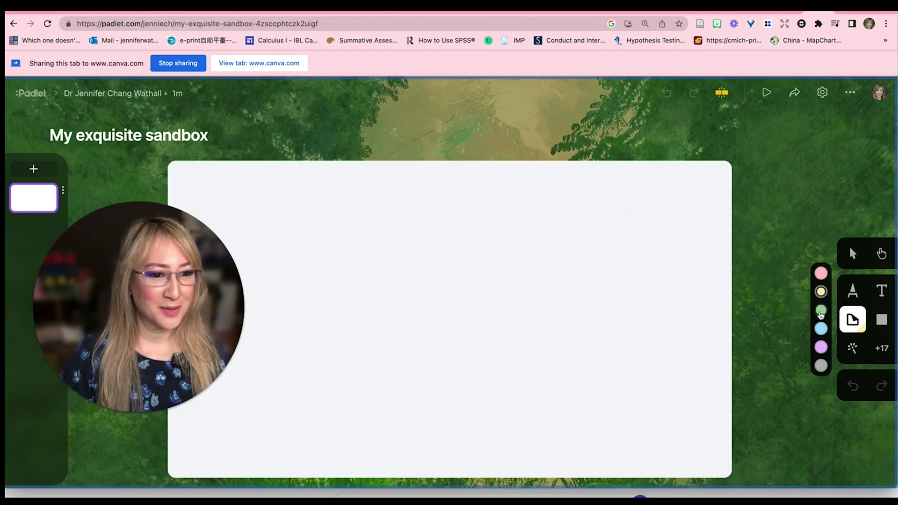
pyautogui.click(360, 292)
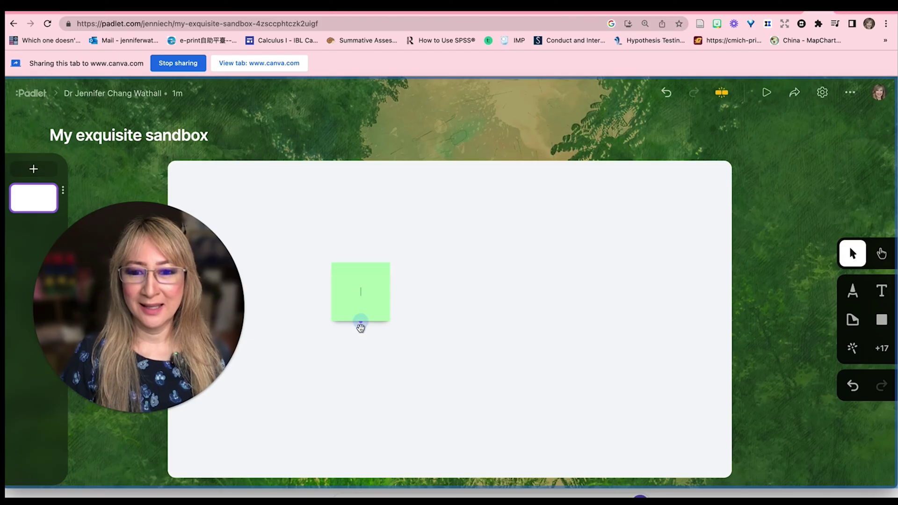
pyautogui.click(360, 324)
pyautogui.click(362, 388)
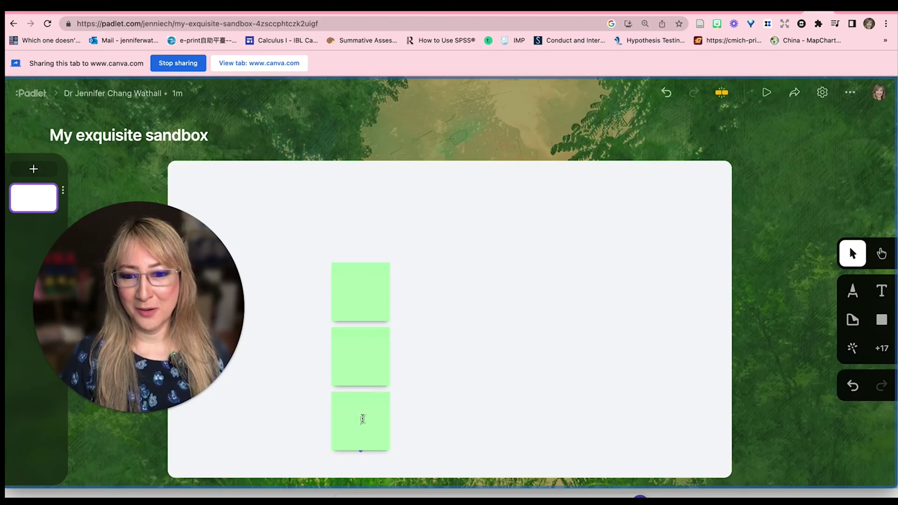
pyautogui.click(359, 449)
# Arrange the four notes into a cluster and return to the Canva recording tab
pyautogui.moveTo(354, 309); pyautogui.dragTo(510, 266)
pyautogui.moveTo(360, 355); pyautogui.dragTo(419, 280)
pyautogui.moveTo(360, 421); pyautogui.dragTo(314, 267)
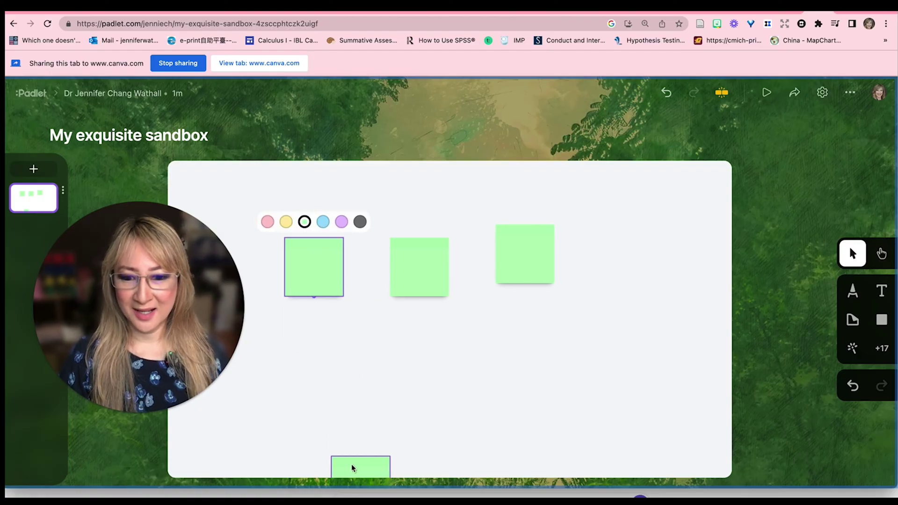
pyautogui.moveTo(352, 468); pyautogui.dragTo(449, 351)
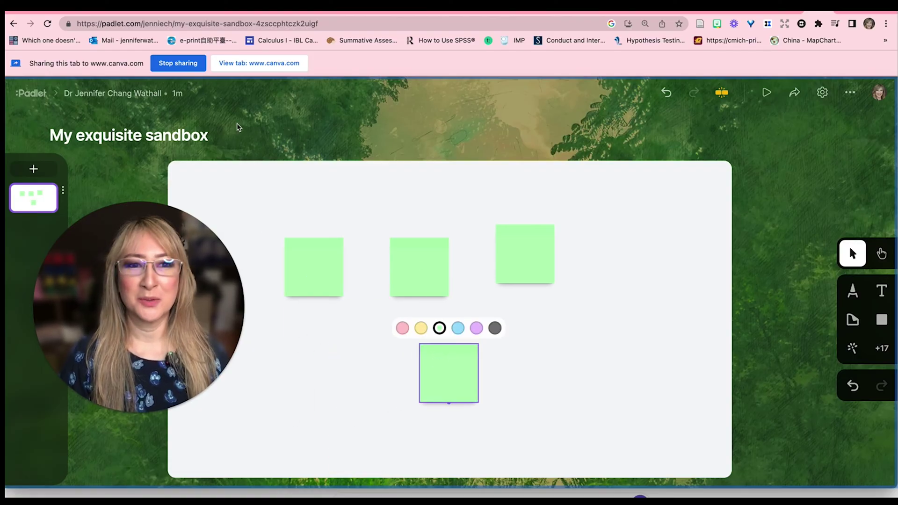
pyautogui.click(238, 65)
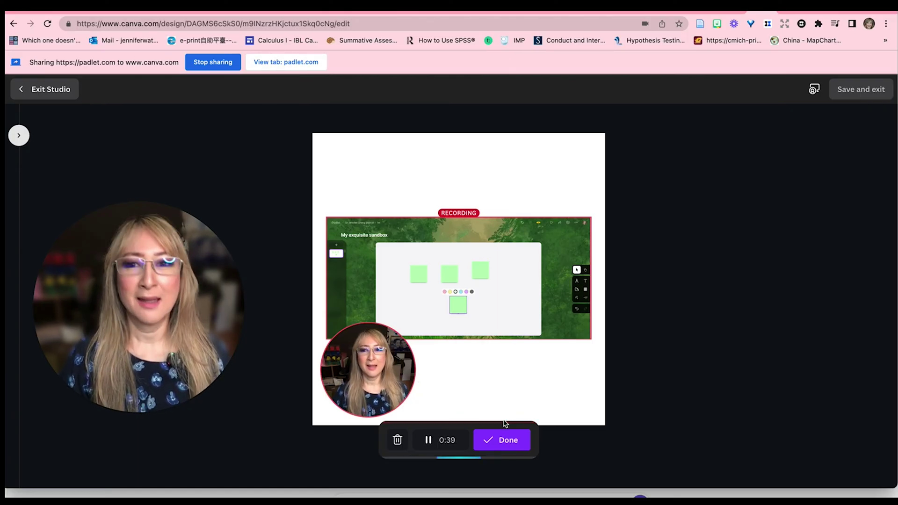
# Stop the 42.5-second recording and choose Save and exit
pyautogui.click(489, 442)
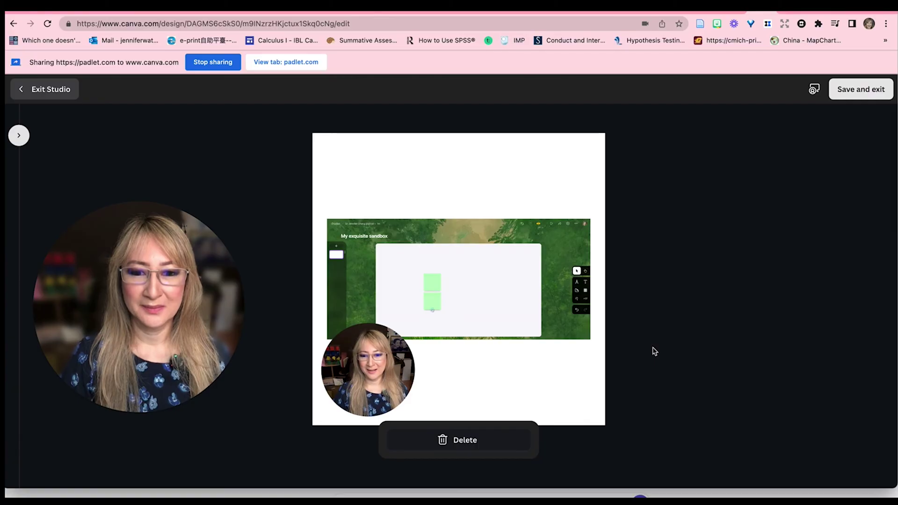
pyautogui.moveTo(489, 316)
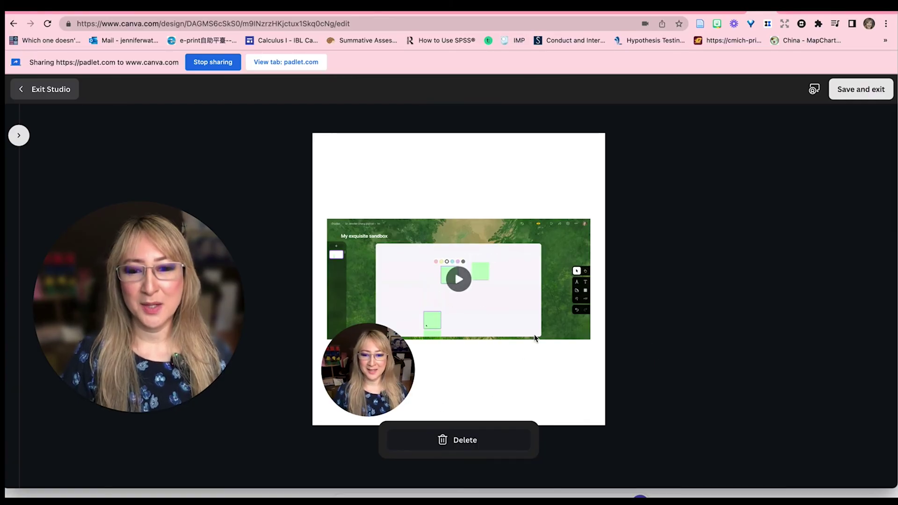
pyautogui.click(849, 92)
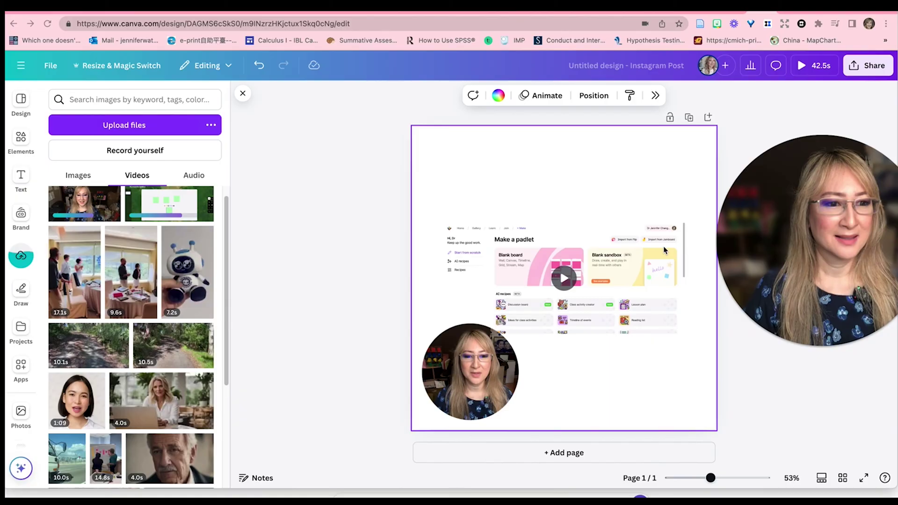
# Deselect the page and add the 42.5s recording from the uploaded Videos to the post
pyautogui.moveTo(818, 345)
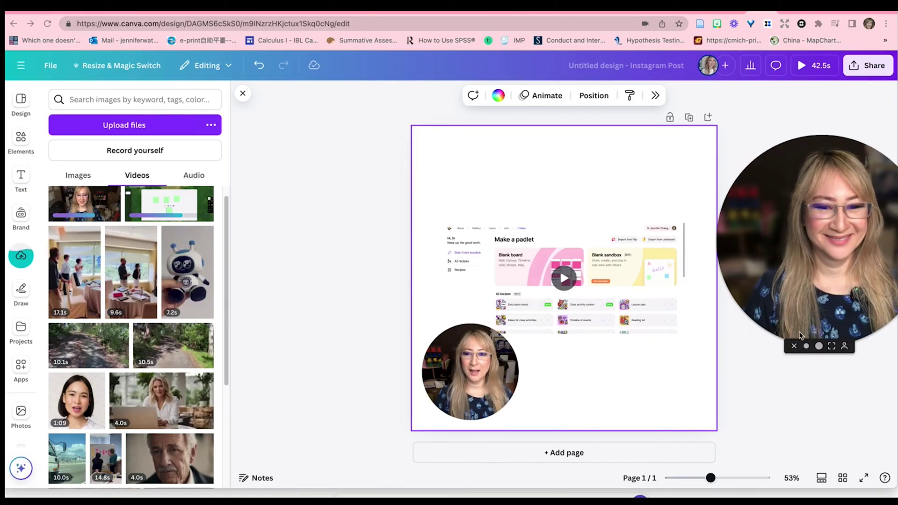
pyautogui.moveTo(825, 282); pyautogui.dragTo(278, 240)
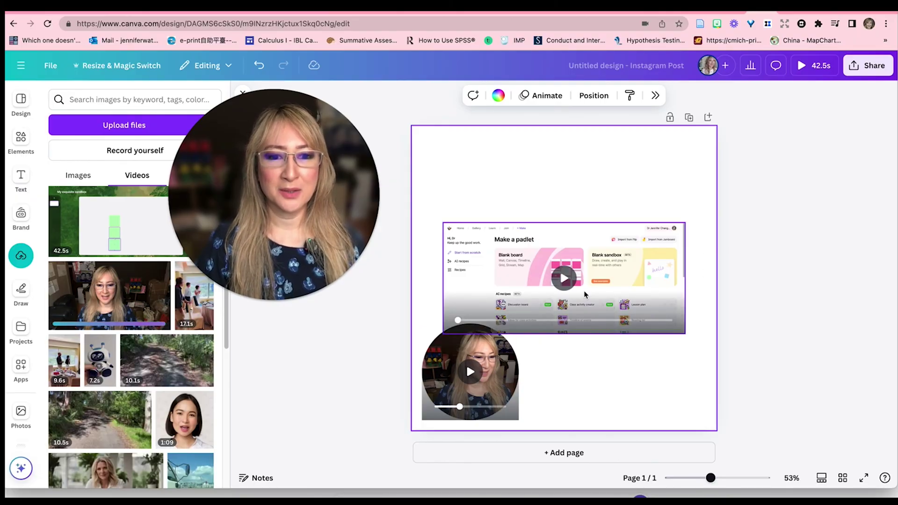
pyautogui.click(371, 360)
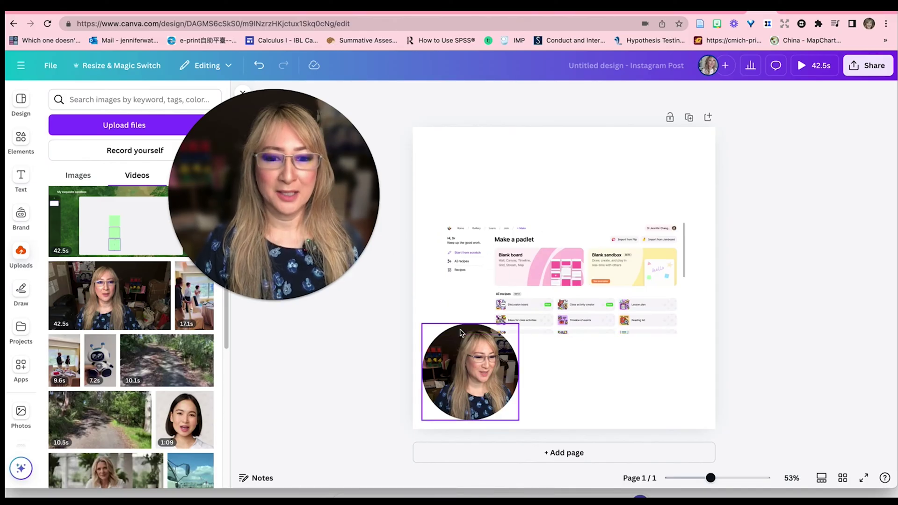
pyautogui.moveTo(276, 243); pyautogui.dragTo(805, 256)
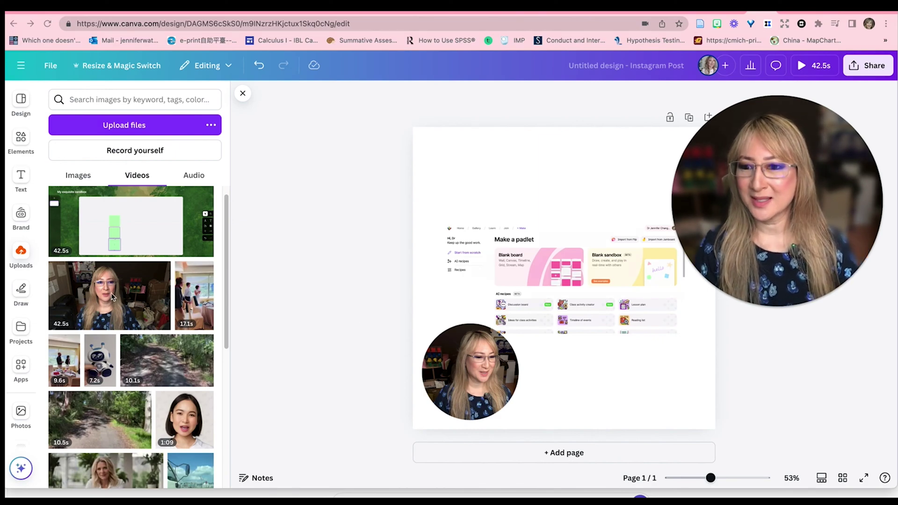
pyautogui.click(125, 257)
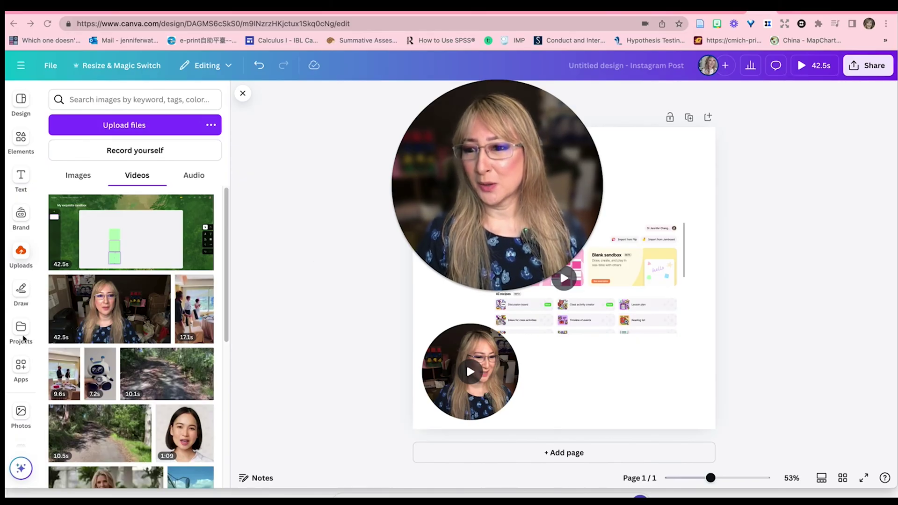
# Open Magic Media and pick the Doodle style for graphics
pyautogui.scroll(-5, 21, 341)
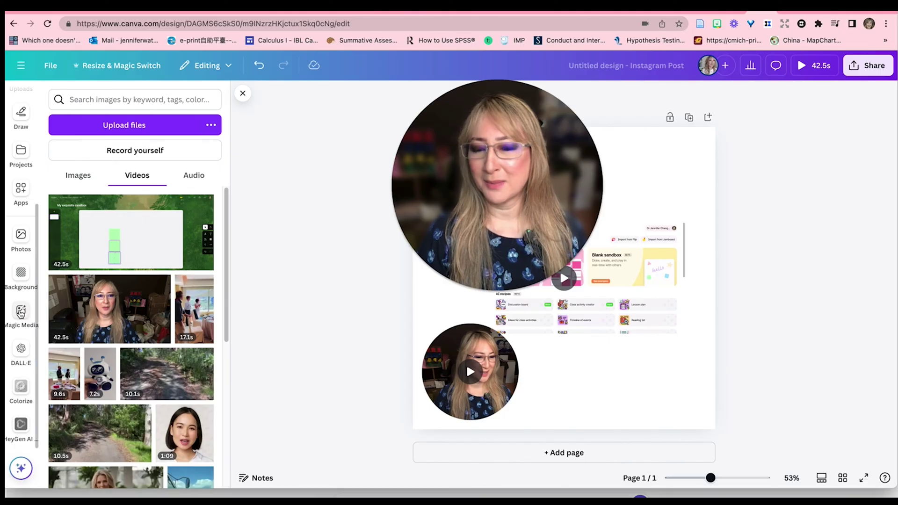
pyautogui.click(20, 312)
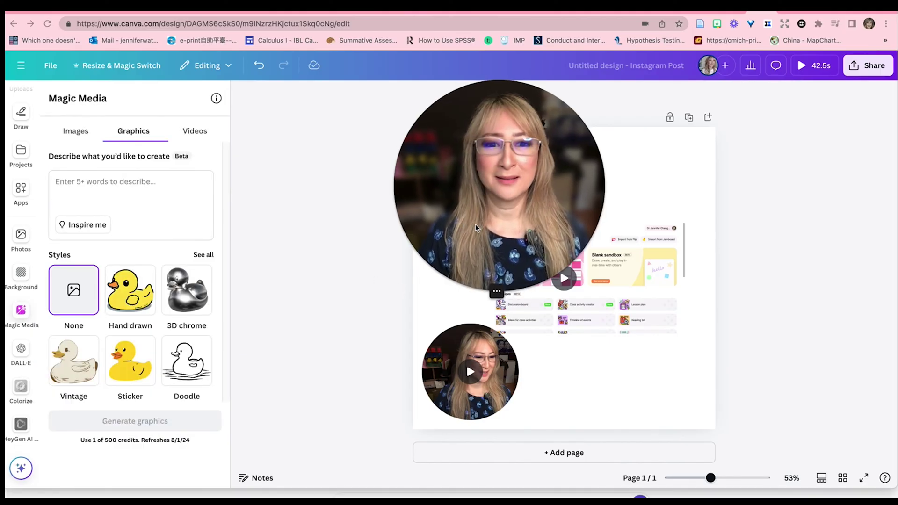
pyautogui.moveTo(475, 228); pyautogui.dragTo(771, 261)
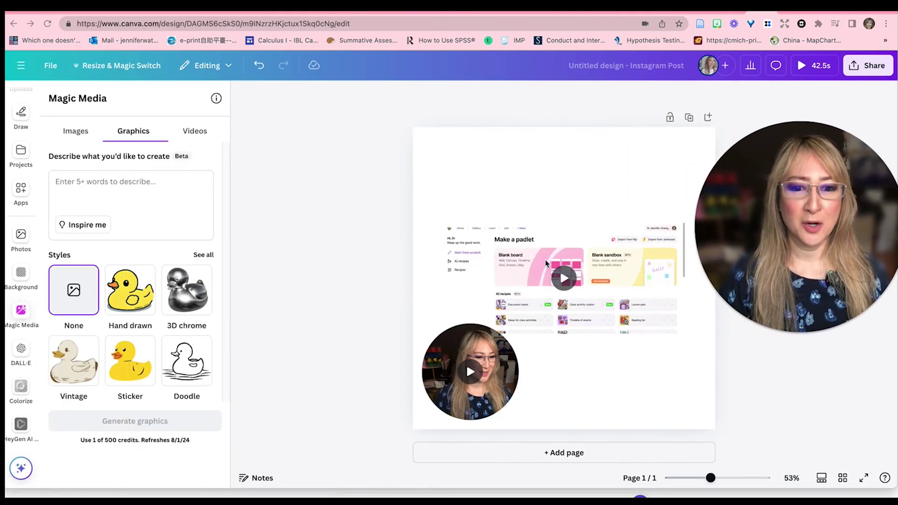
pyautogui.click(185, 357)
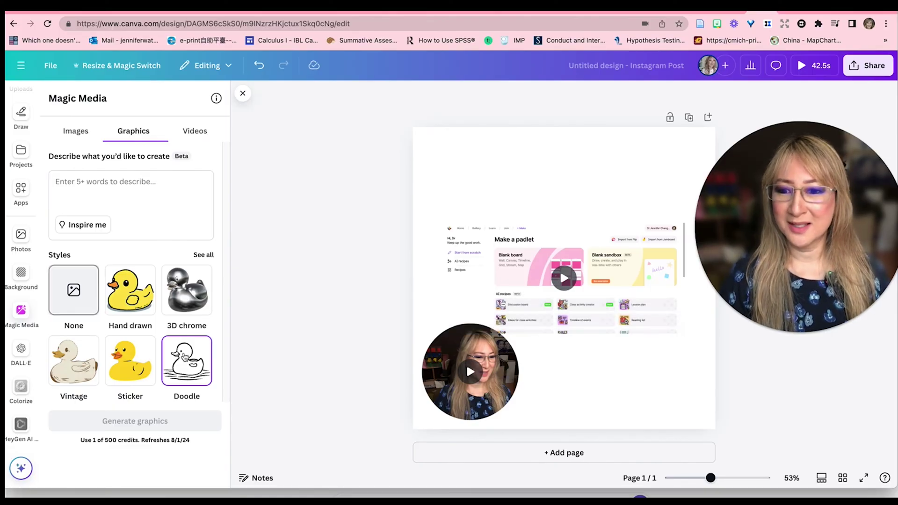
# Switch to Images and browse the Watercolour, Dreamy, Anime, Filmic and Photo styles
pyautogui.click(50, 179)
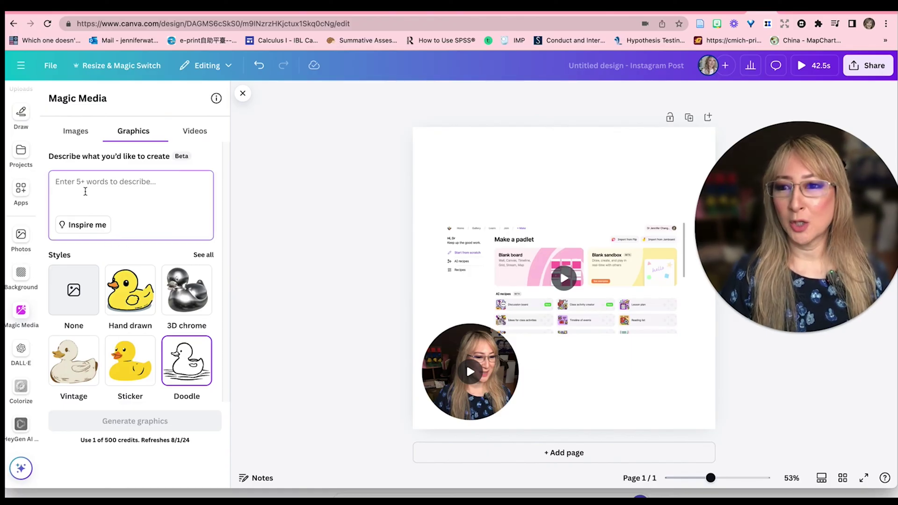
pyautogui.click(74, 131)
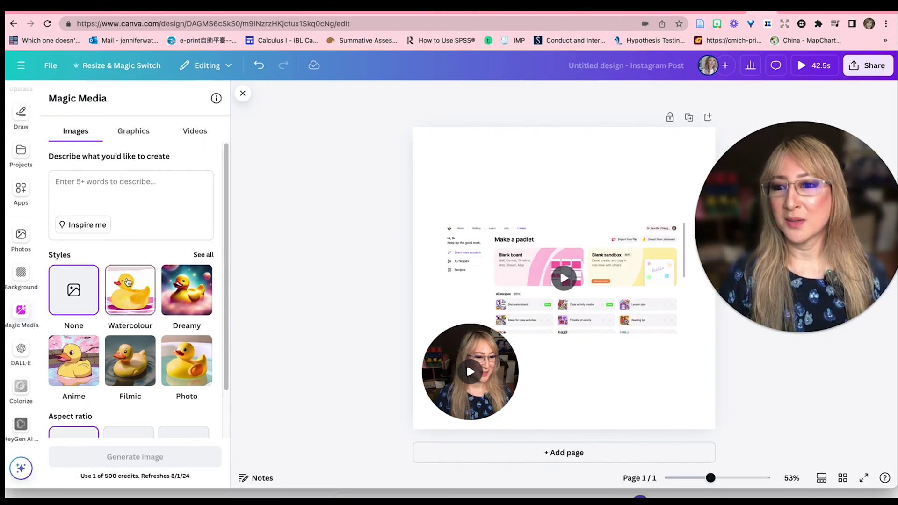
pyautogui.scroll(-2, 125, 312)
pyautogui.scroll(-1, 126, 312)
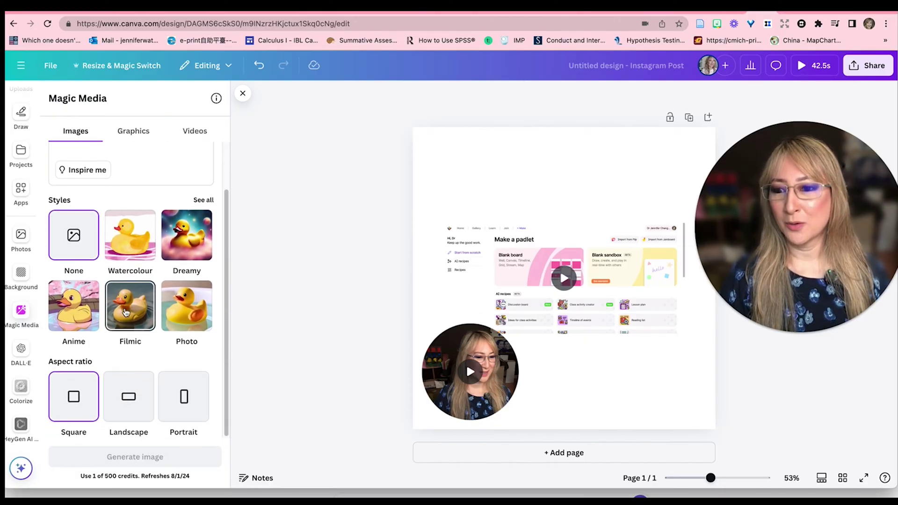
pyautogui.scroll(2, 126, 312)
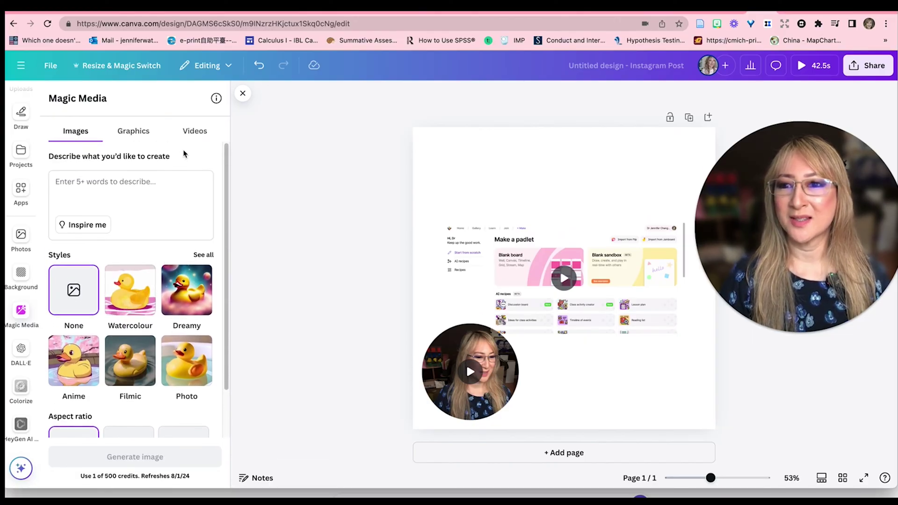
# Open the Videos tab and scroll to the pop-art animated background video and its prompt
pyautogui.click(195, 131)
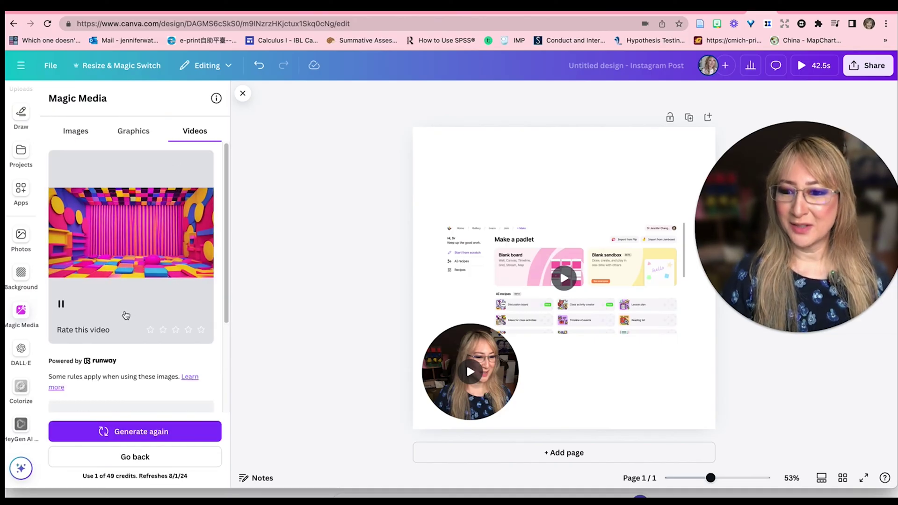
pyautogui.scroll(-3, 125, 315)
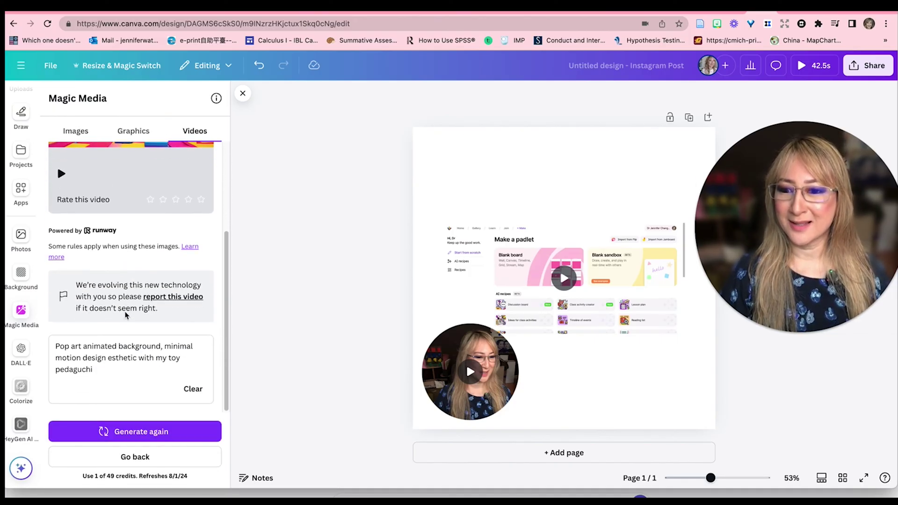
pyautogui.scroll(3, 126, 314)
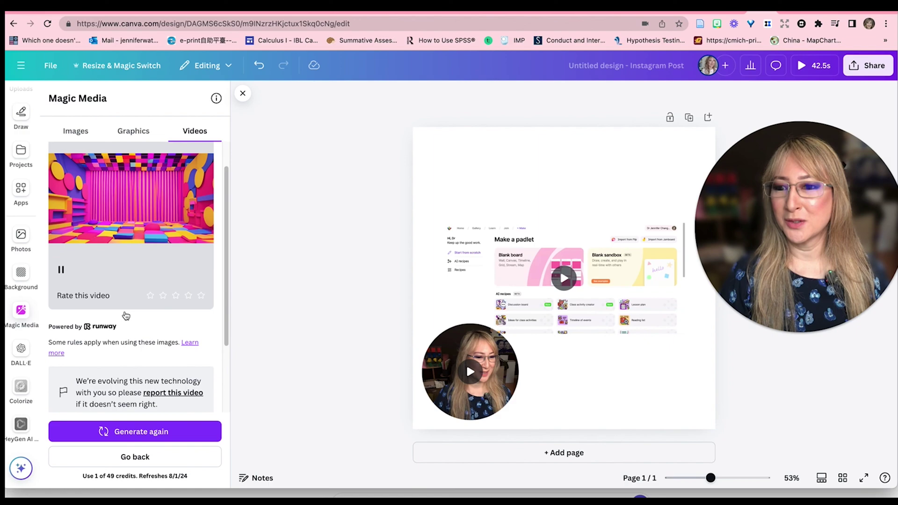
pyautogui.scroll(-1, 125, 315)
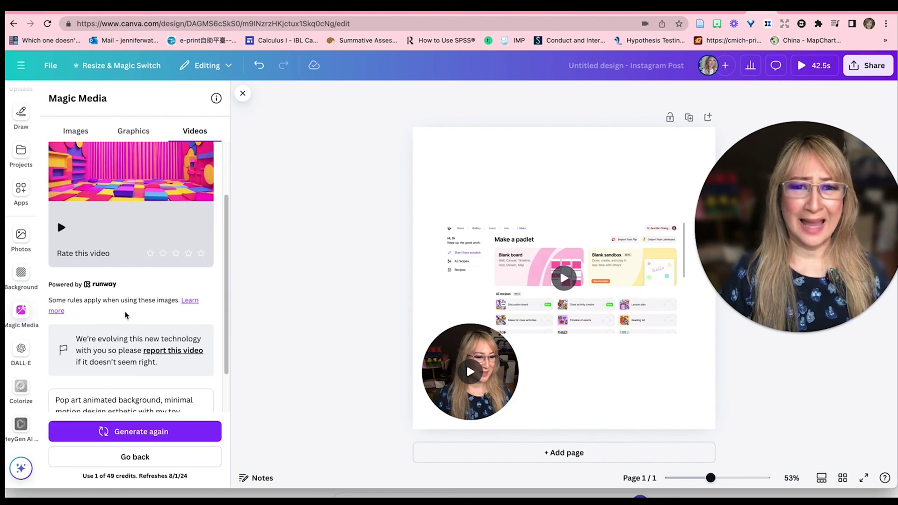
pyautogui.scroll(-2, 126, 315)
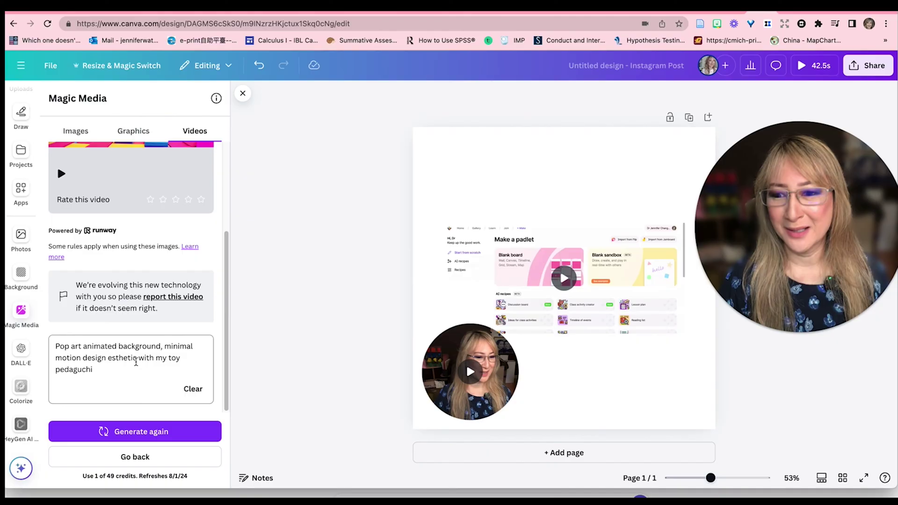
pyautogui.scroll(3, 135, 327)
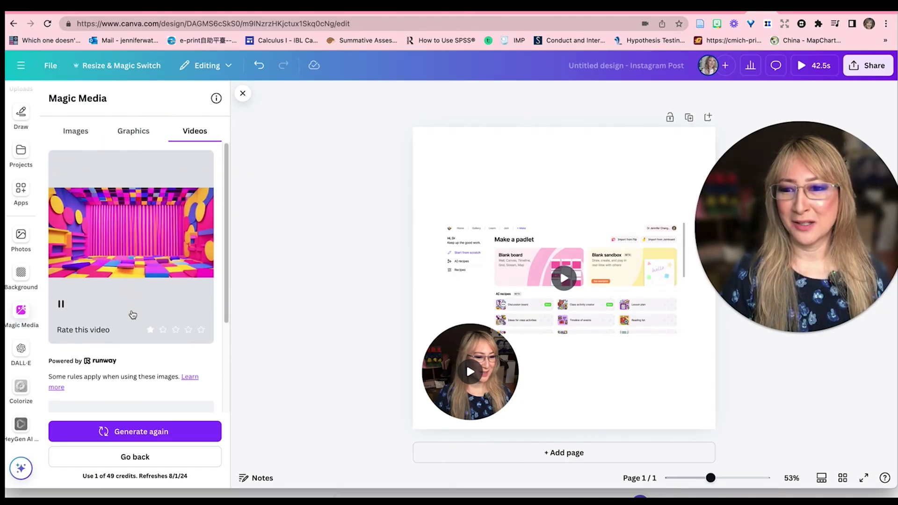
pyautogui.scroll(-4, 130, 312)
pyautogui.scroll(4, 134, 321)
pyautogui.moveTo(186, 242)
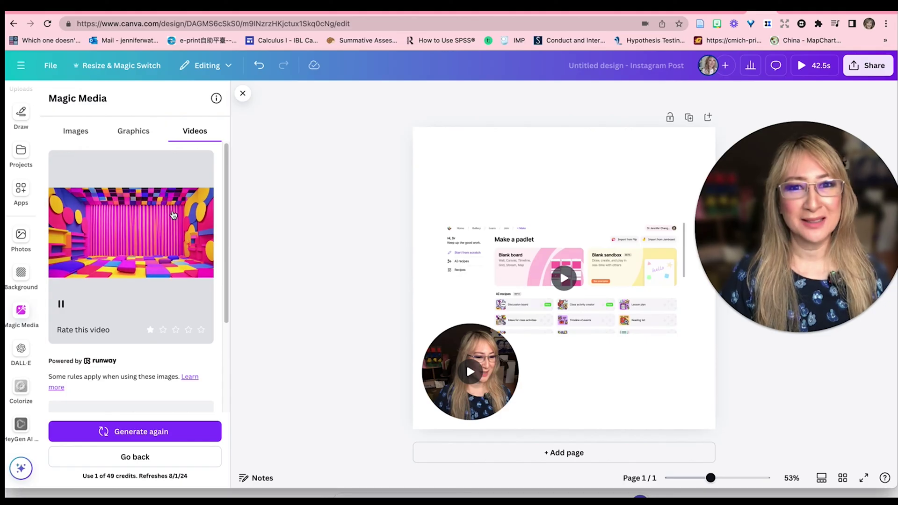